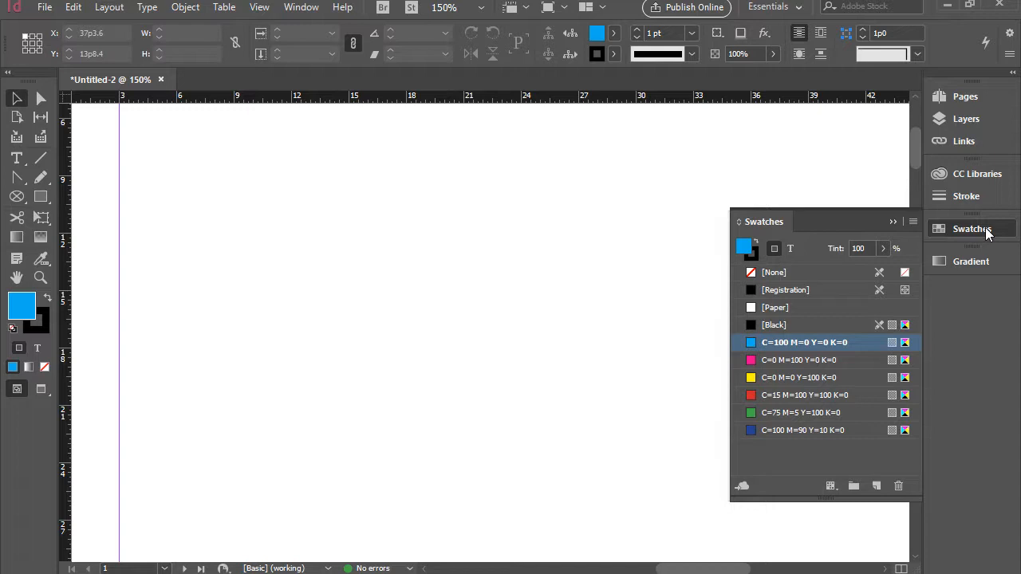
{"action": "left_click", "coordinate": [988, 233]}
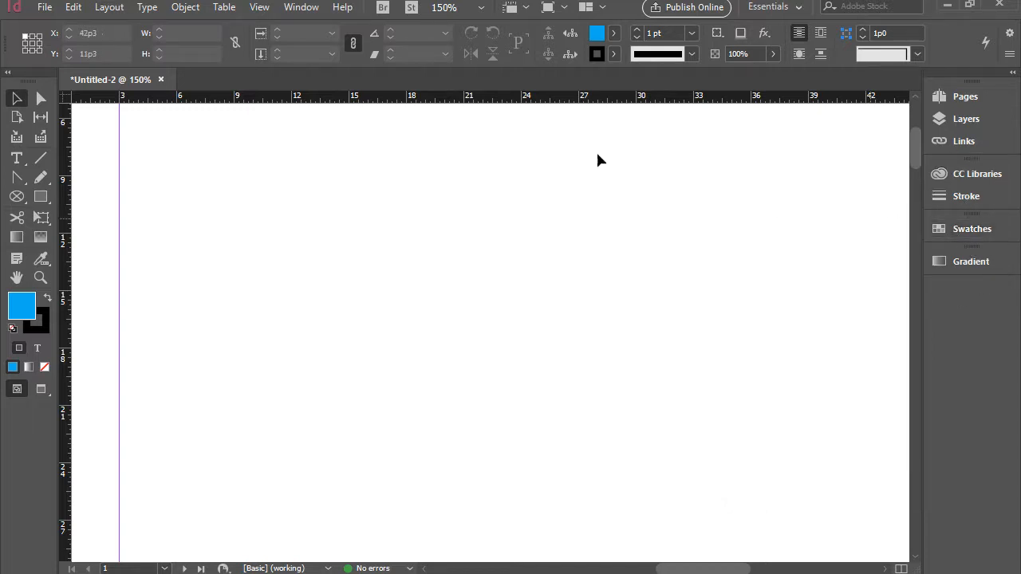
{"action": "left_click", "coordinate": [300, 7]}
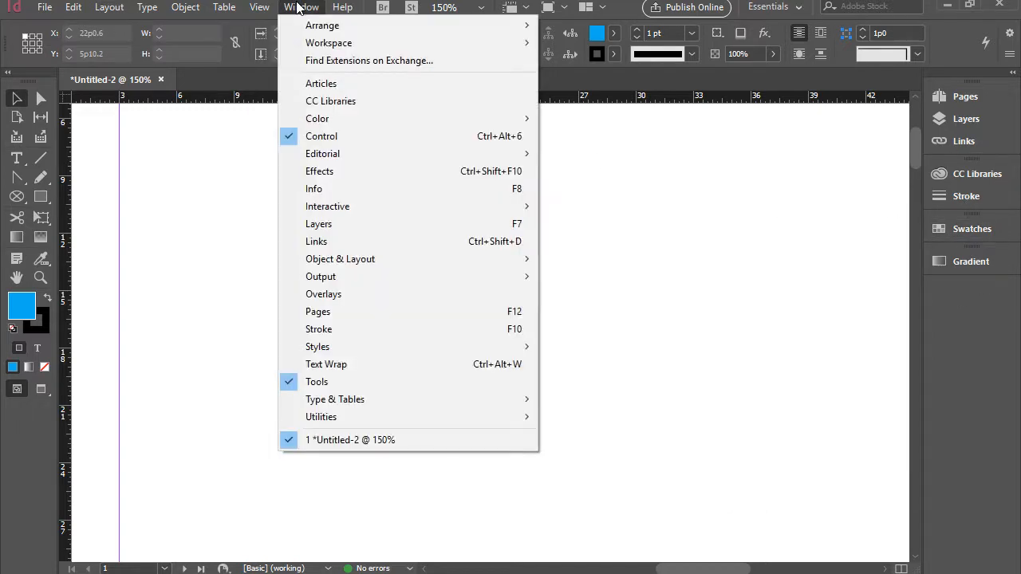
{"action": "mouse_move", "coordinate": [343, 118]}
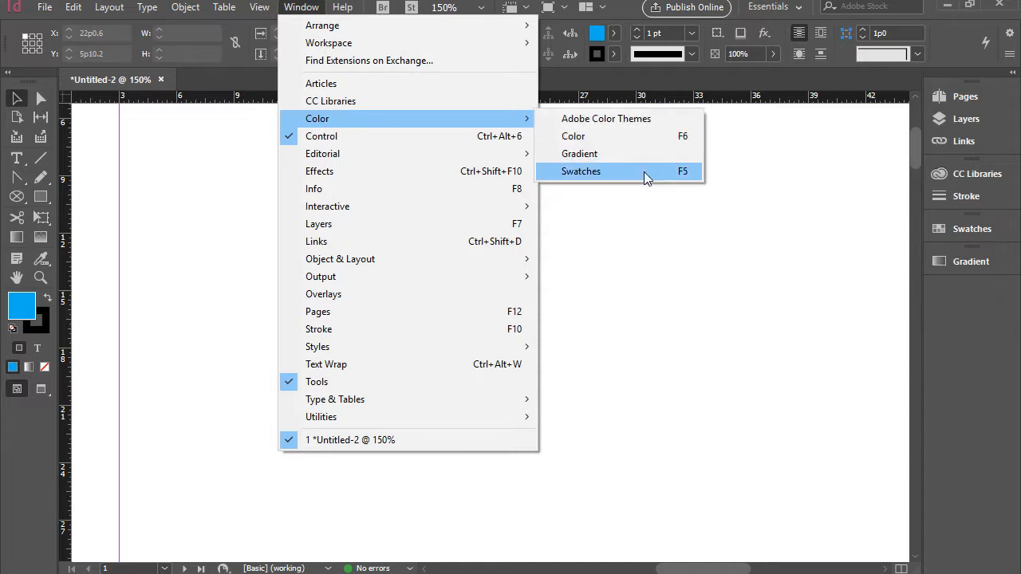
- Start a new process color swatch in CMYK mode mixed as C=53, M=61, Y=68, K=21
{"action": "left_click", "coordinate": [967, 226]}
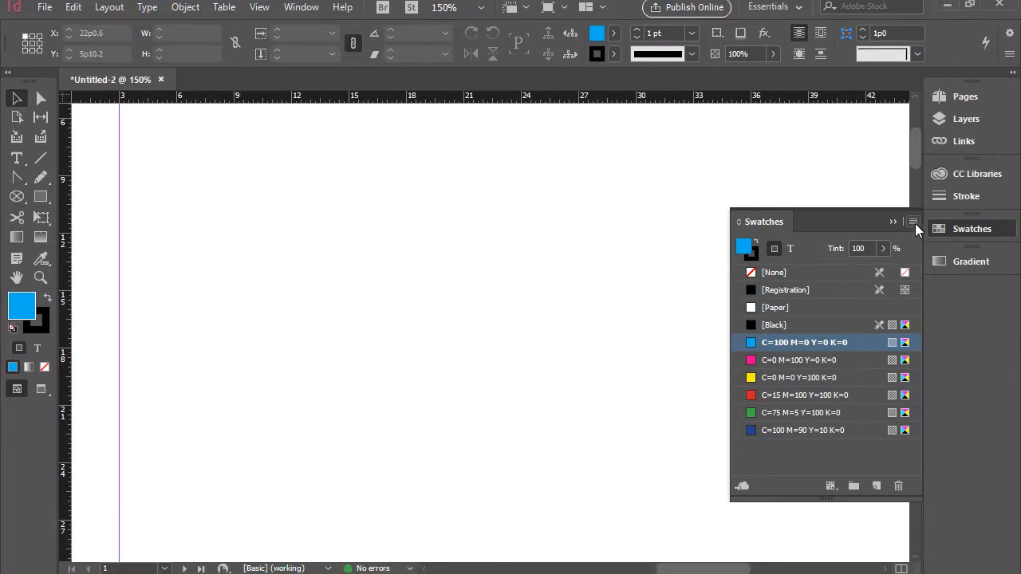
{"action": "left_click", "coordinate": [914, 223]}
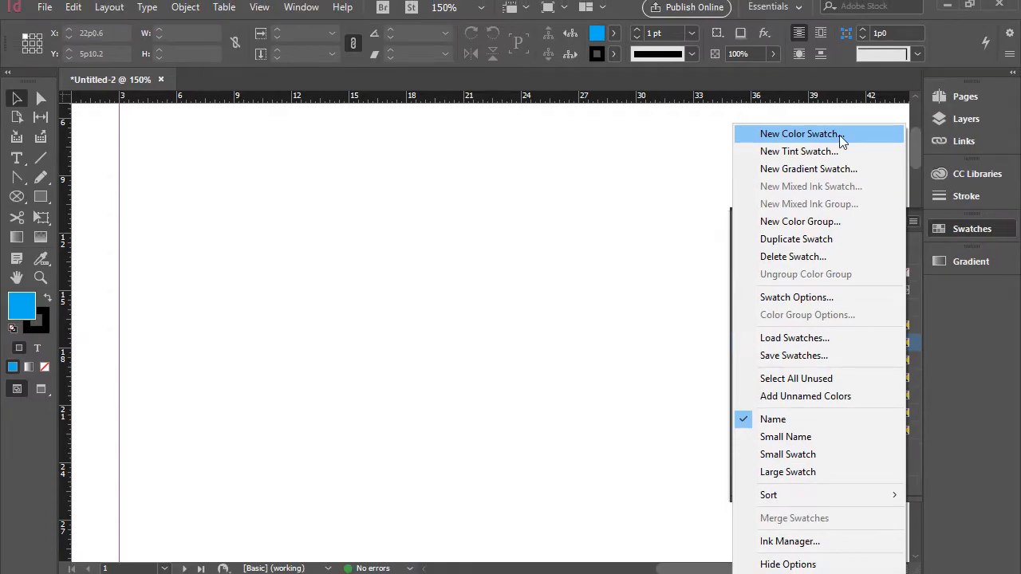
{"action": "left_click", "coordinate": [706, 132]}
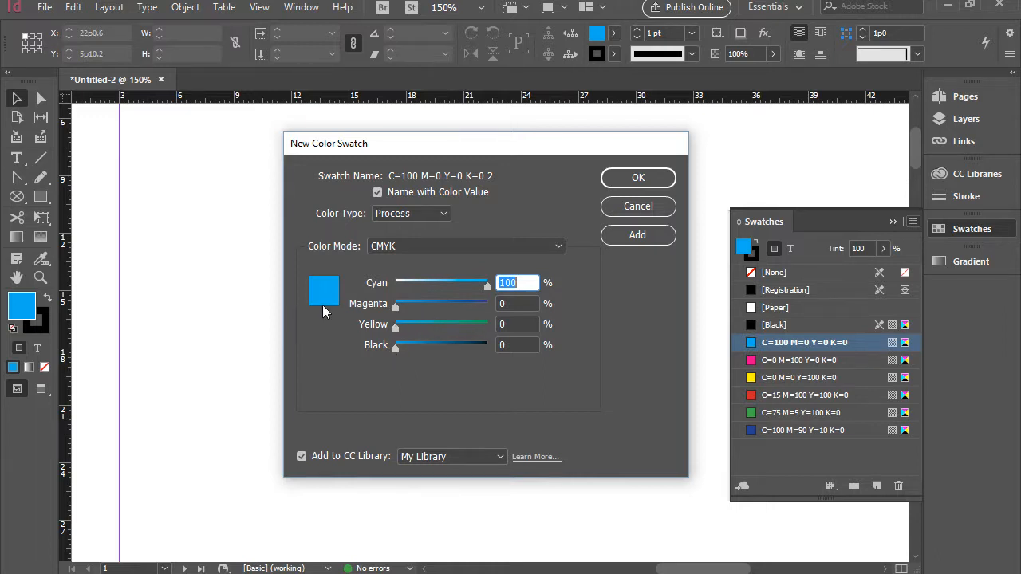
{"action": "key", "text": "ctrl"}
{"action": "left_click_drag", "start_coordinate": [481, 285], "coordinate": [444, 278]}
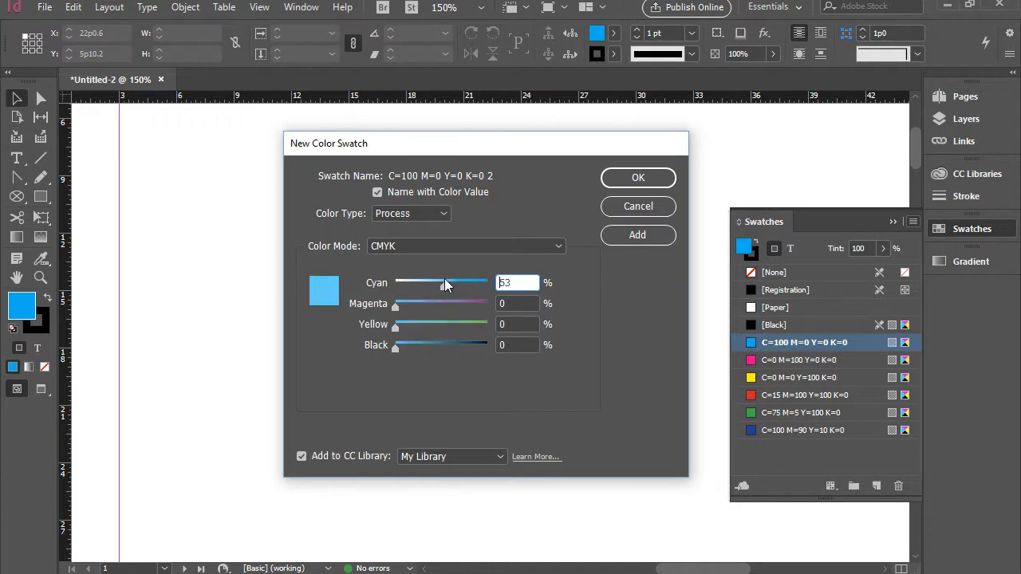
{"action": "left_click_drag", "start_coordinate": [394, 306], "coordinate": [451, 307]}
{"action": "left_click_drag", "start_coordinate": [396, 348], "coordinate": [415, 352]}
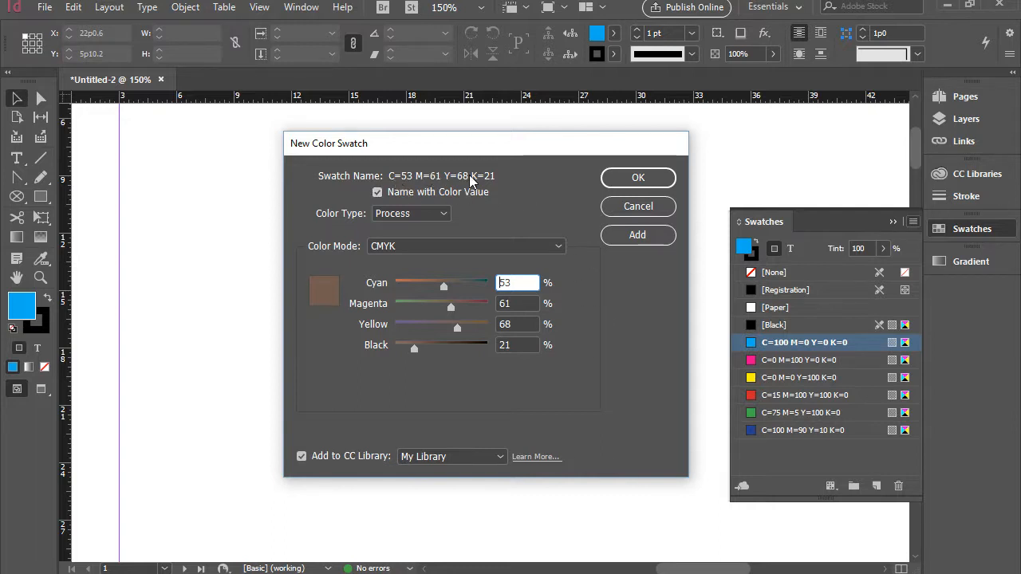
- Turn off naming by color value, name the swatch Brown, add it, and check it in the swatch list
{"action": "left_click", "coordinate": [432, 188]}
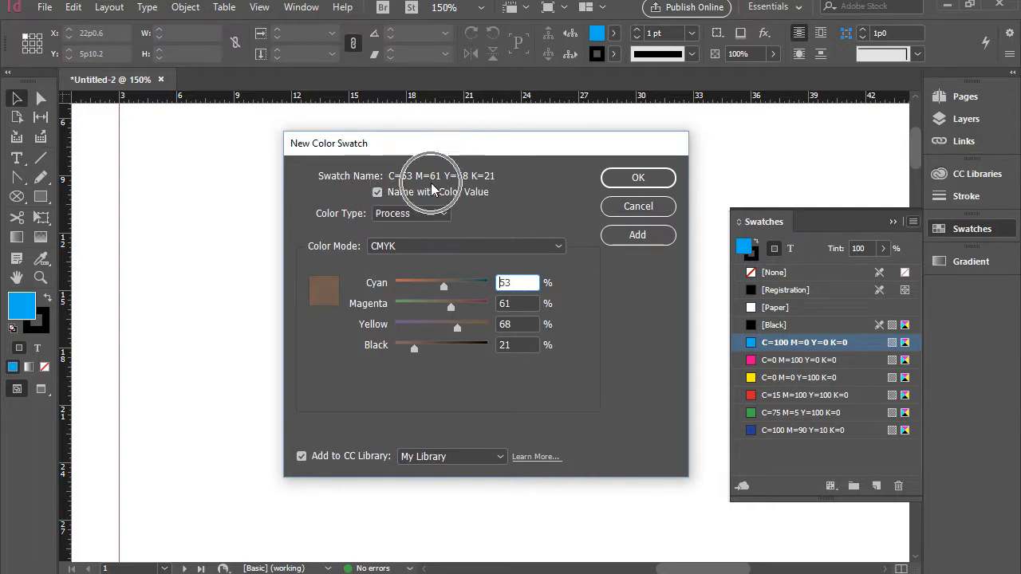
{"action": "left_click", "coordinate": [379, 192]}
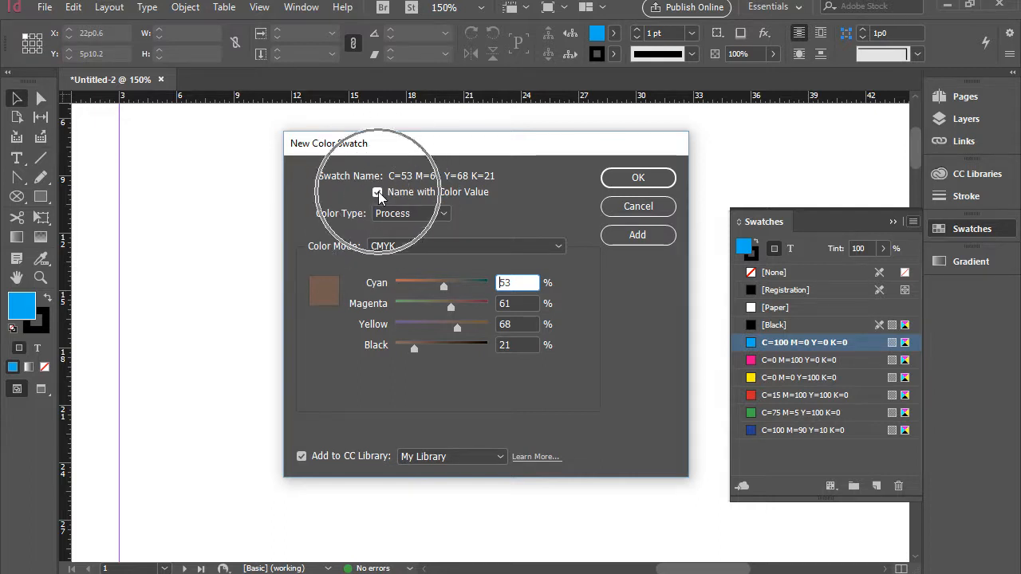
{"action": "left_click", "coordinate": [378, 192]}
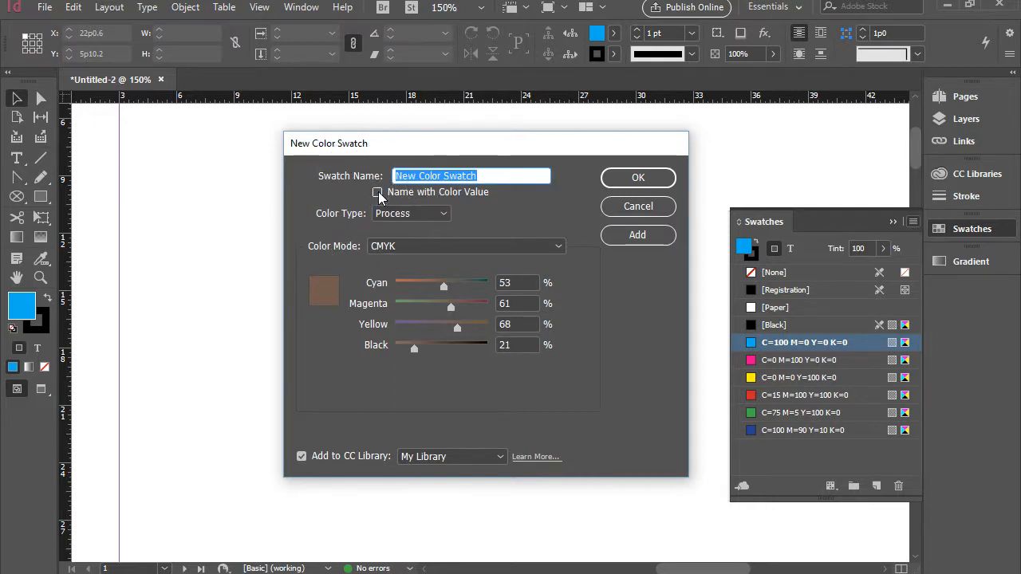
{"action": "type", "text": "Brown"}
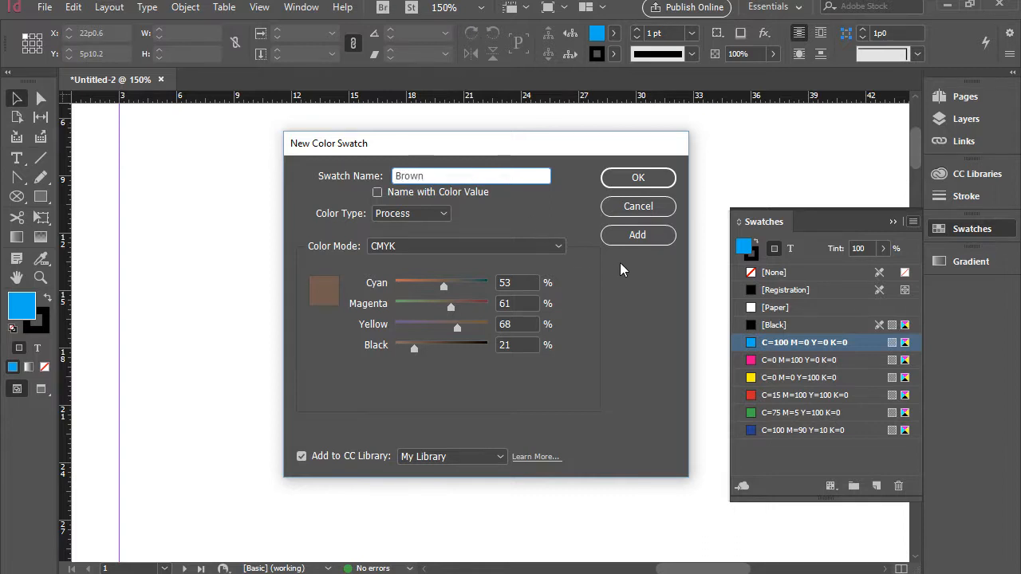
{"action": "left_click", "coordinate": [641, 236]}
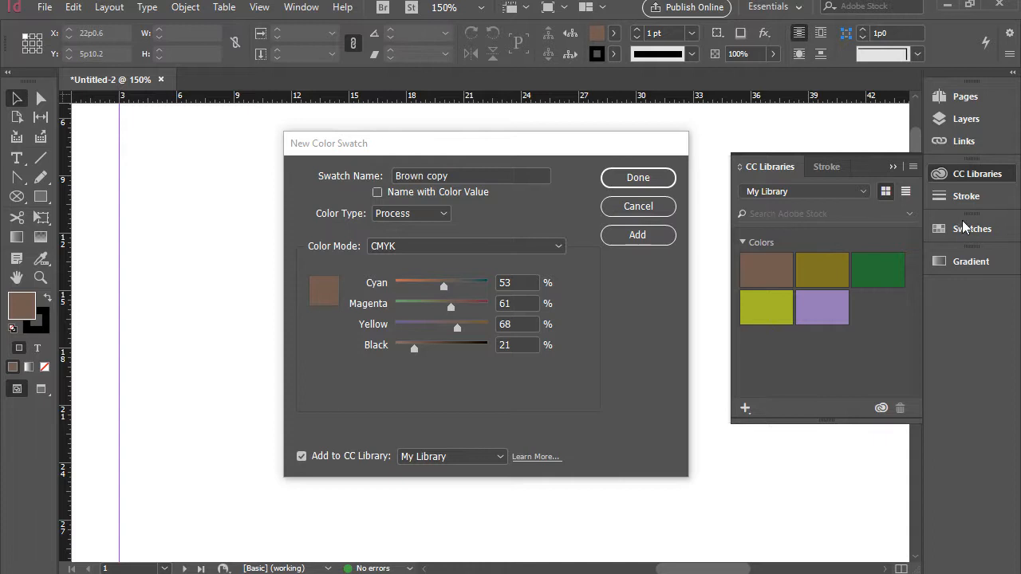
{"action": "left_click", "coordinate": [648, 183]}
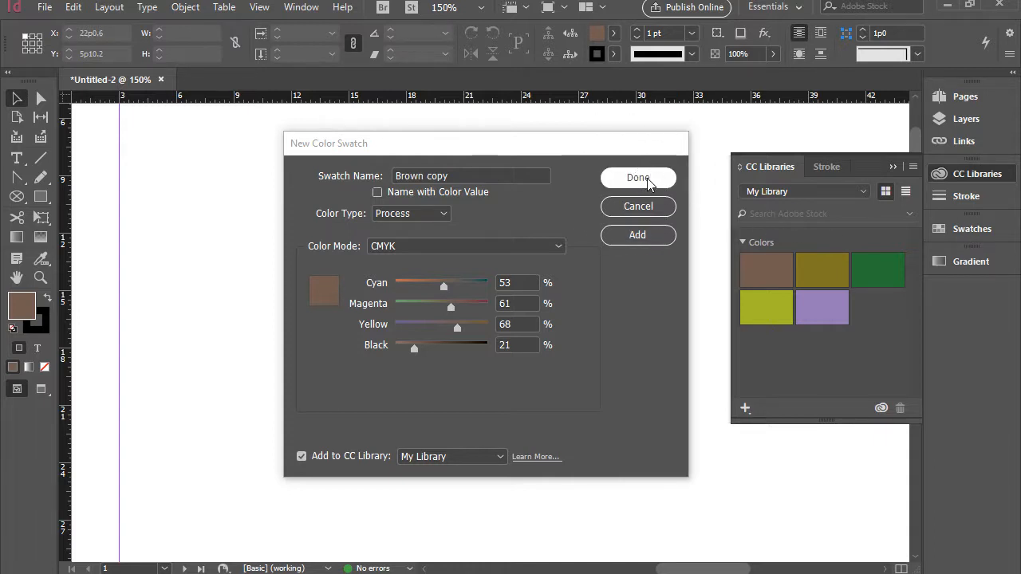
{"action": "left_click", "coordinate": [976, 231]}
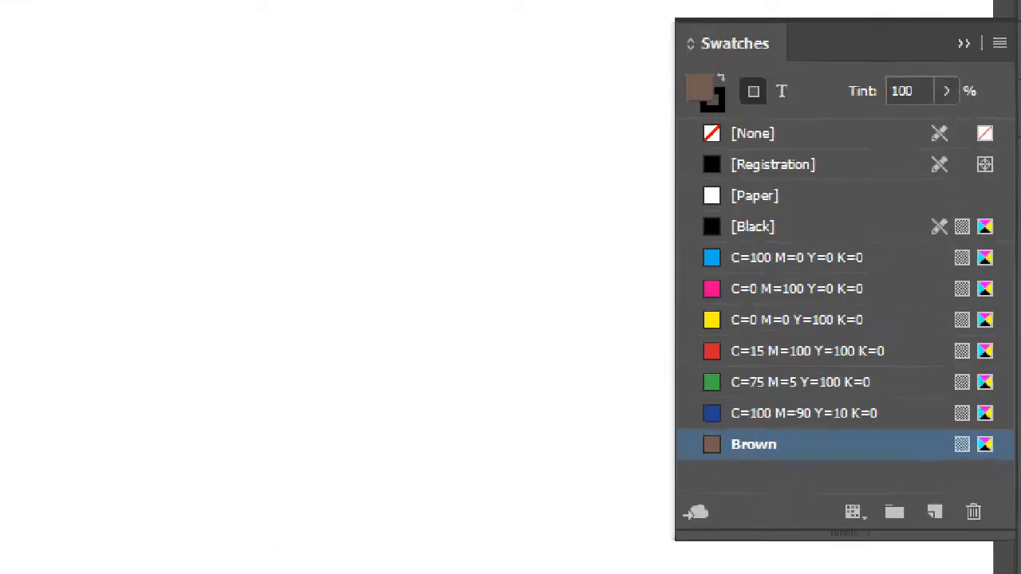
{"action": "left_click", "coordinate": [800, 451]}
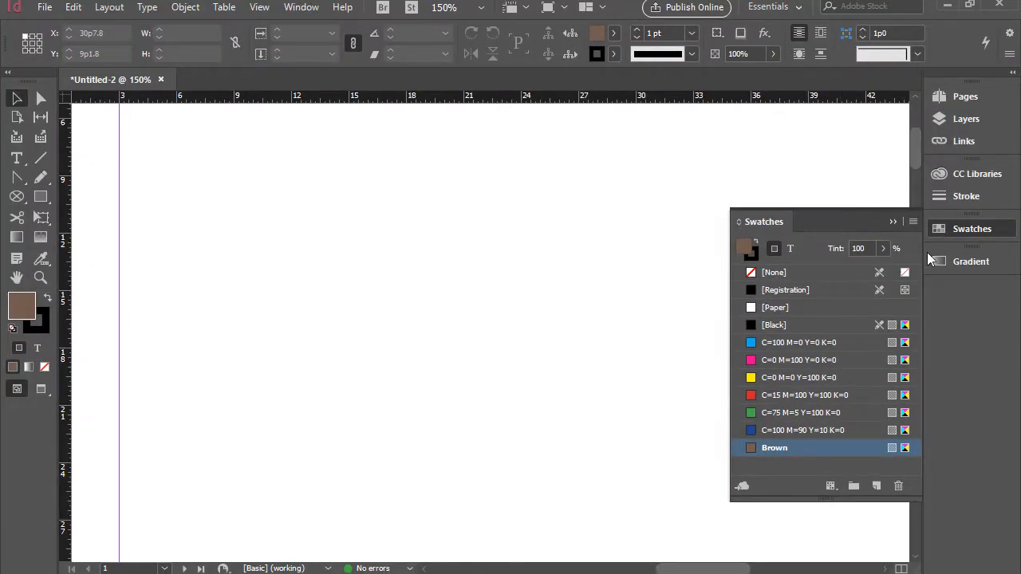
{"action": "left_click", "coordinate": [947, 229]}
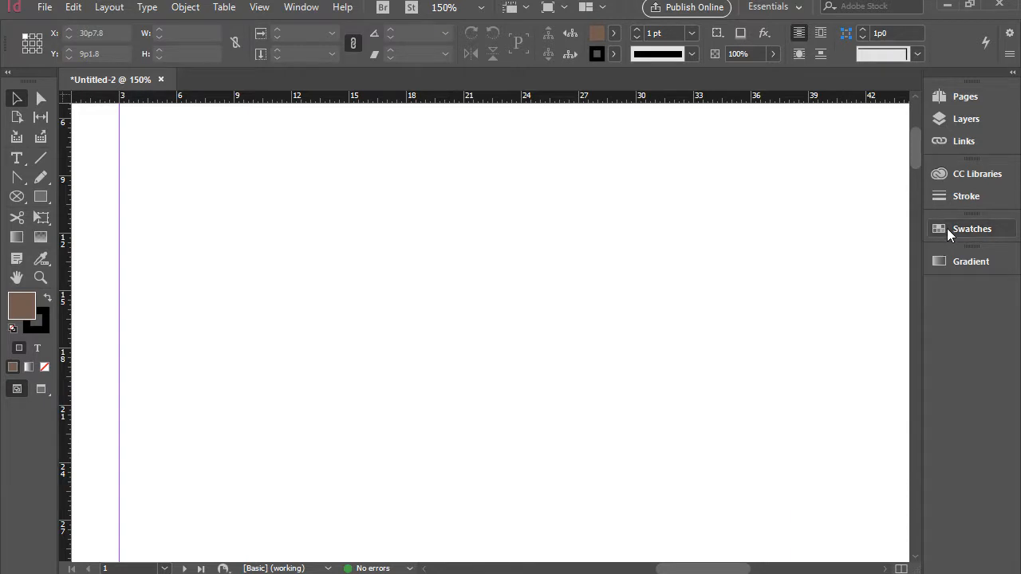
- Bring up the Color panel and lower the tint of the Brown fill color to 89%
{"action": "left_click", "coordinate": [308, 9]}
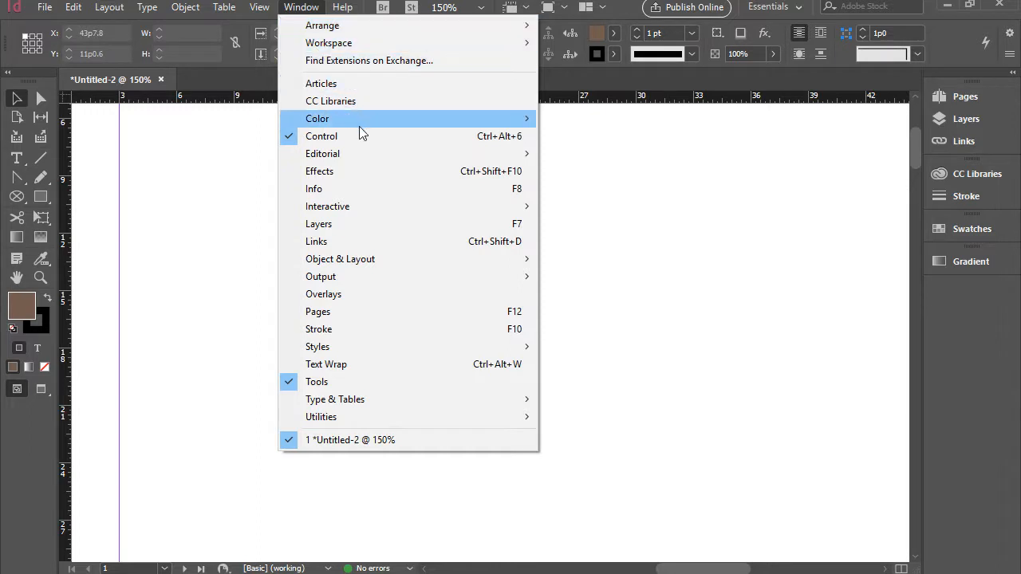
{"action": "mouse_move", "coordinate": [360, 121]}
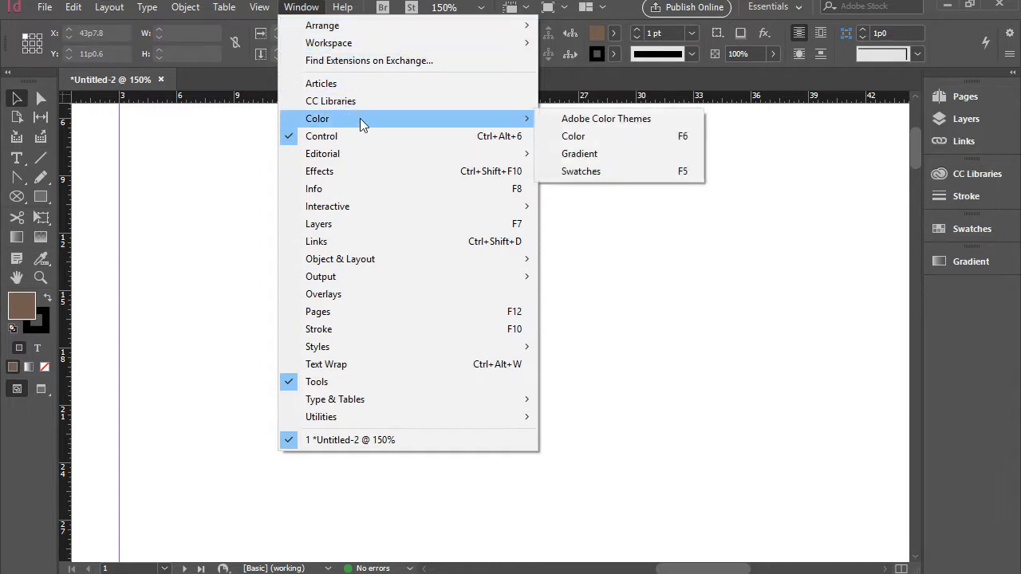
{"action": "left_click", "coordinate": [631, 139]}
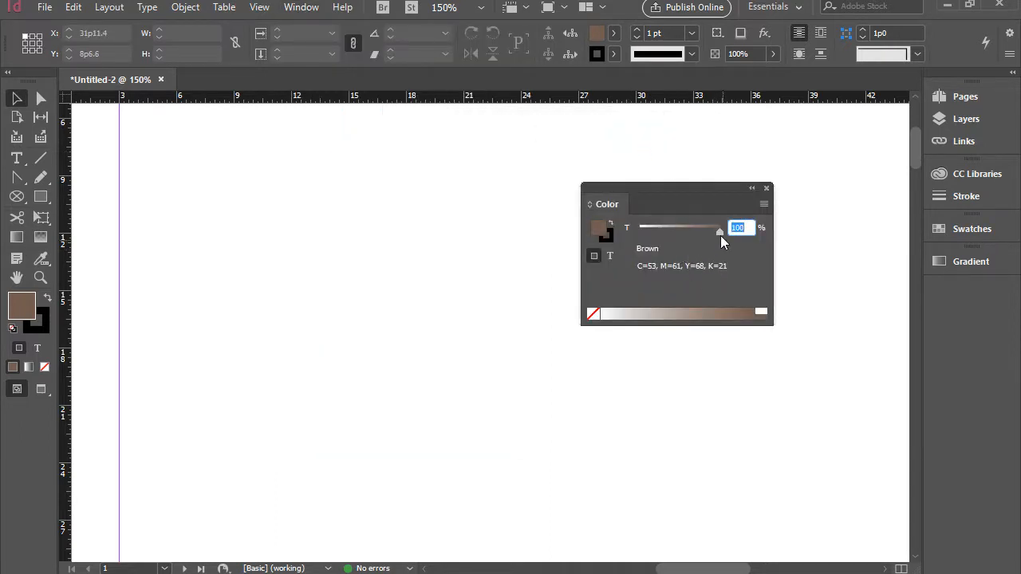
{"action": "mouse_move", "coordinate": [720, 234]}
{"action": "left_mouse_down"}
{"action": "mouse_move", "coordinate": [643, 238]}
{"action": "mouse_move", "coordinate": [729, 240]}
{"action": "mouse_move", "coordinate": [633, 235]}
{"action": "mouse_move", "coordinate": [711, 241]}
{"action": "left_mouse_up"}
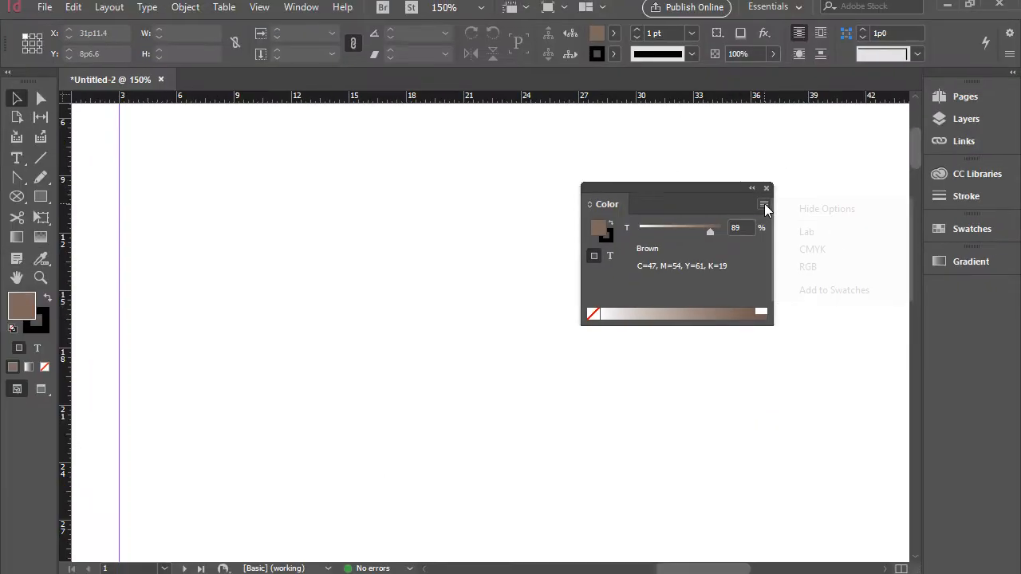
- Switch the color sliders to CMYK and set magenta to 51% and yellow to 13% for a purple fill
{"action": "left_click", "coordinate": [764, 203]}
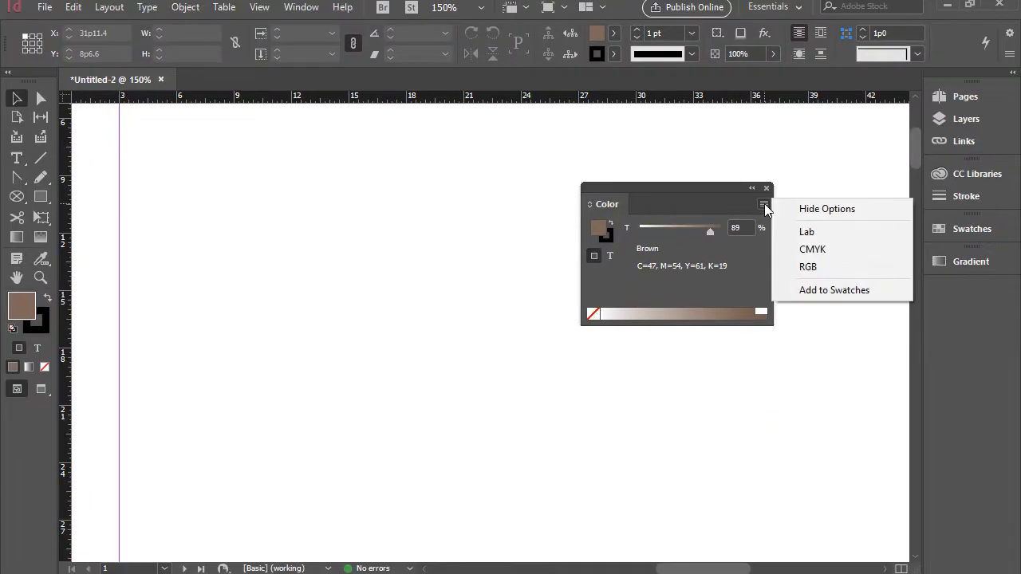
{"action": "left_click", "coordinate": [841, 252]}
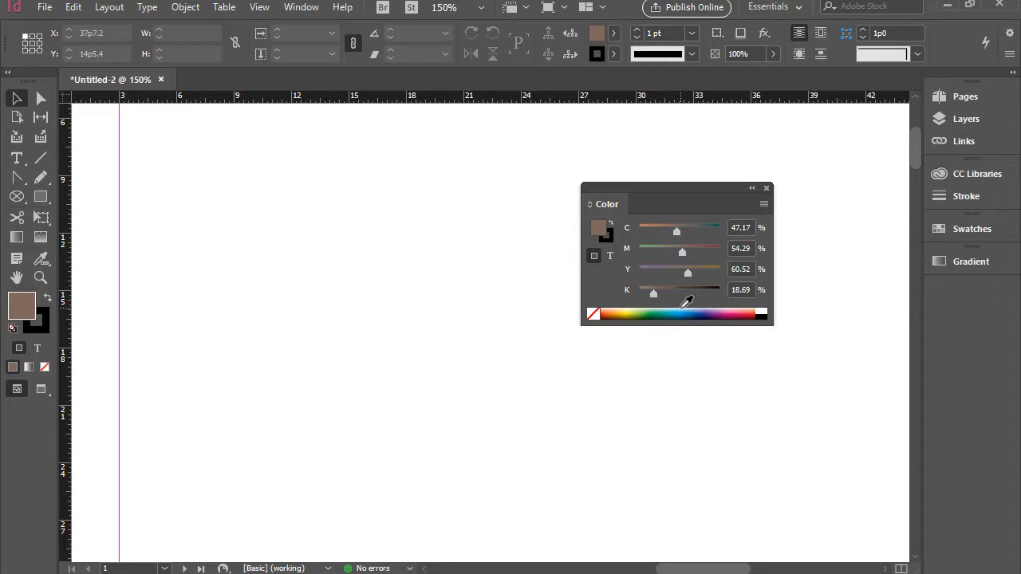
{"action": "left_click_drag", "start_coordinate": [687, 273], "coordinate": [681, 251]}
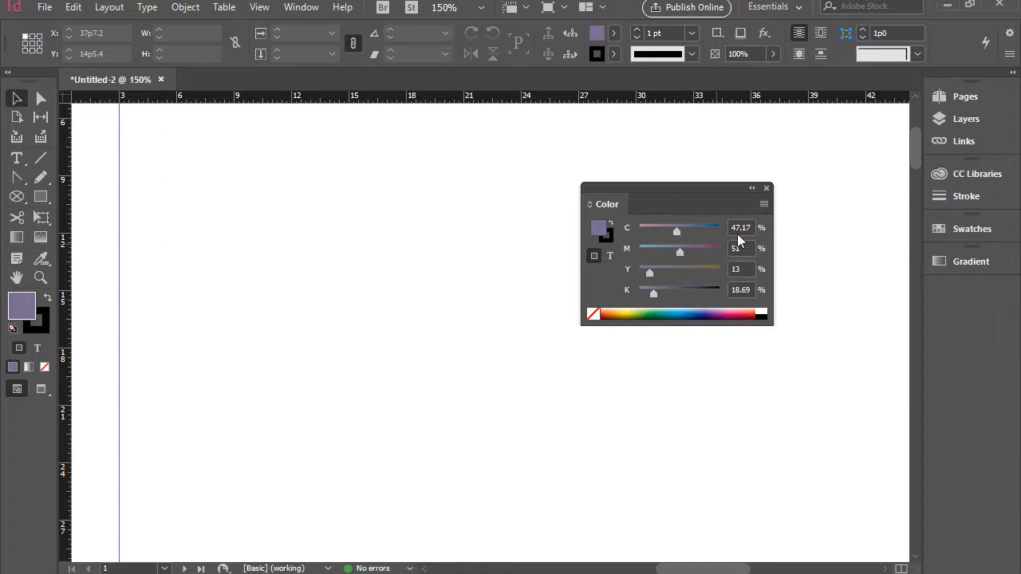
- Add the mixed purple color to the swatches, dismiss the Color panel, and check the swatch list
{"action": "left_click", "coordinate": [762, 208]}
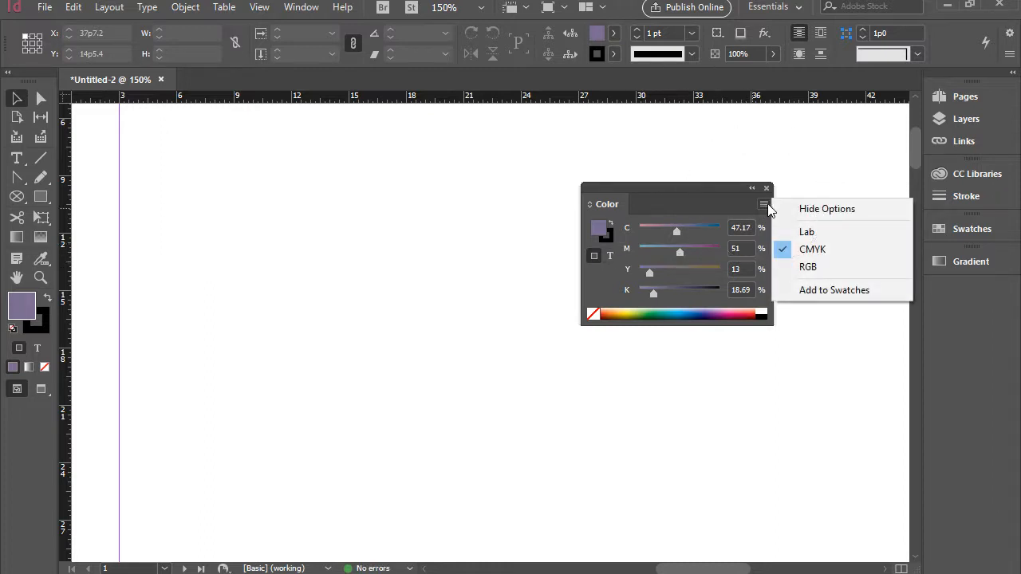
{"action": "left_click", "coordinate": [824, 291]}
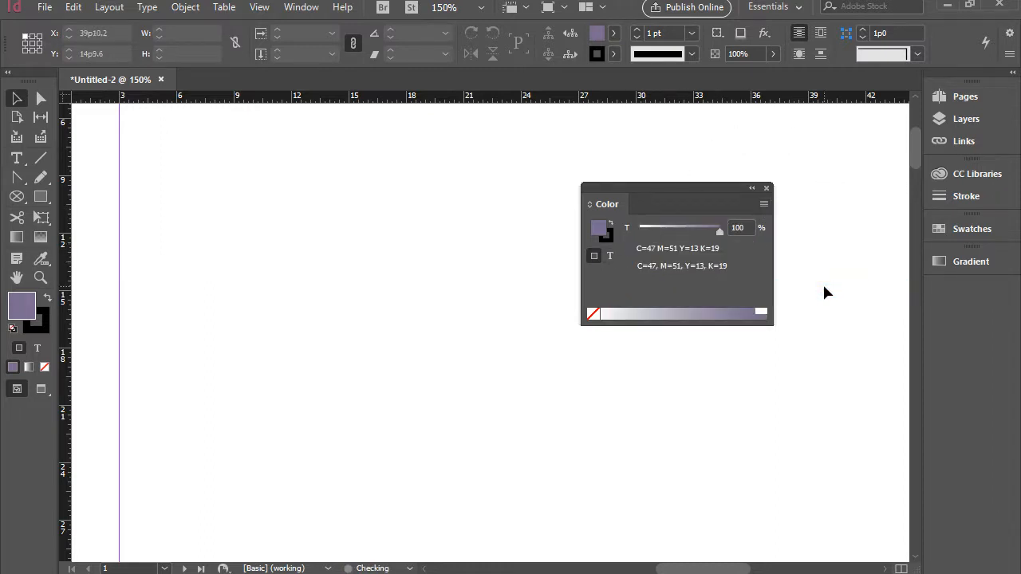
{"action": "left_click", "coordinate": [765, 189]}
{"action": "left_click", "coordinate": [949, 231]}
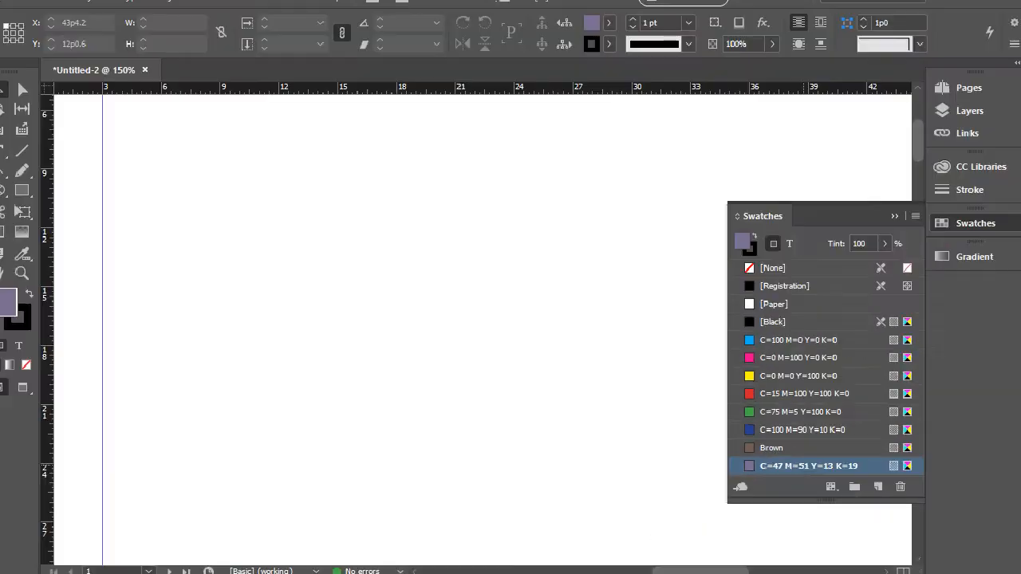
{"action": "left_click", "coordinate": [965, 231]}
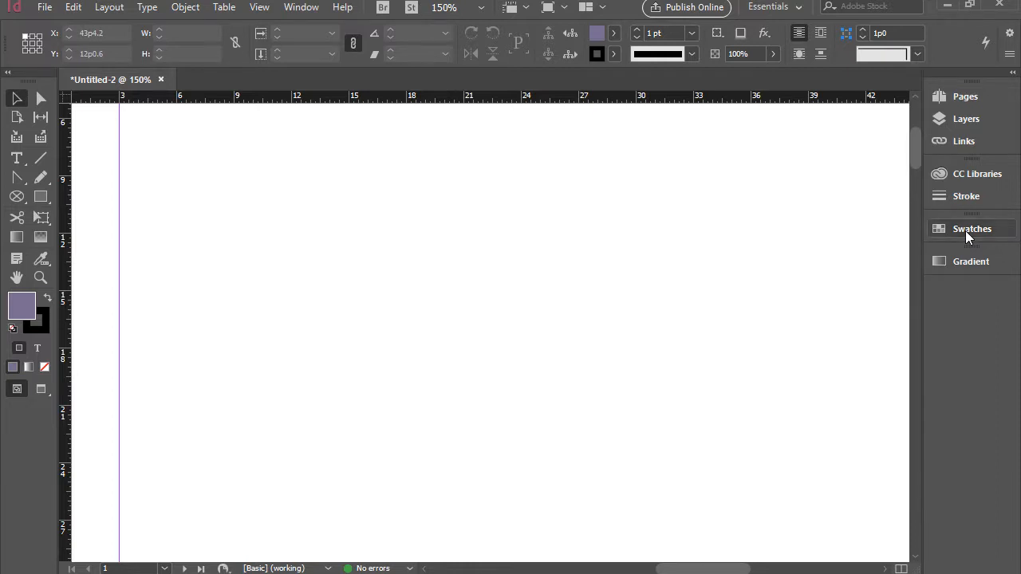
- Draw a purple-filled rectangle about 12p5 wide and 9p2 high near the middle of the visible page area
{"action": "left_click", "coordinate": [997, 266]}
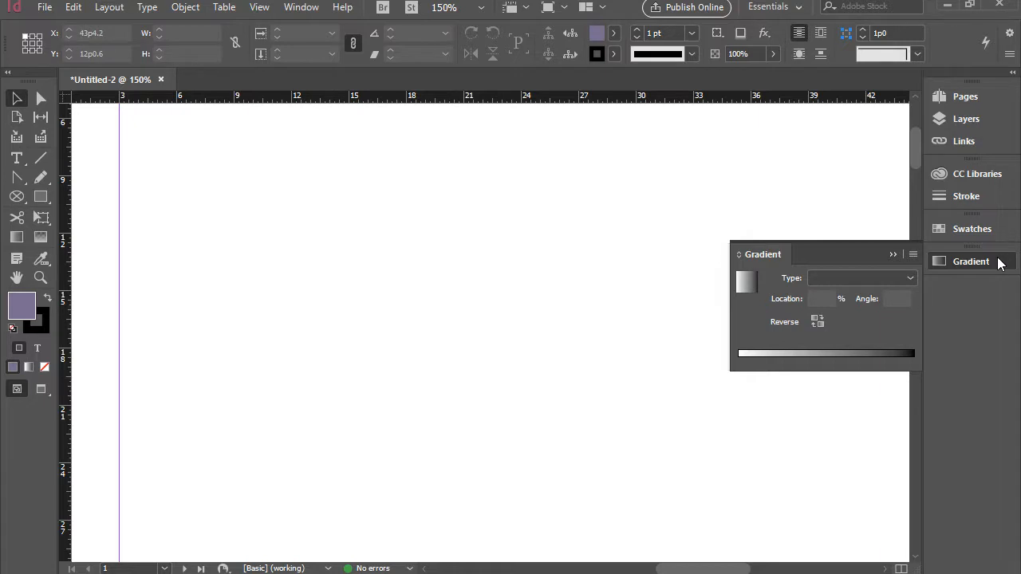
{"action": "left_click", "coordinate": [998, 264]}
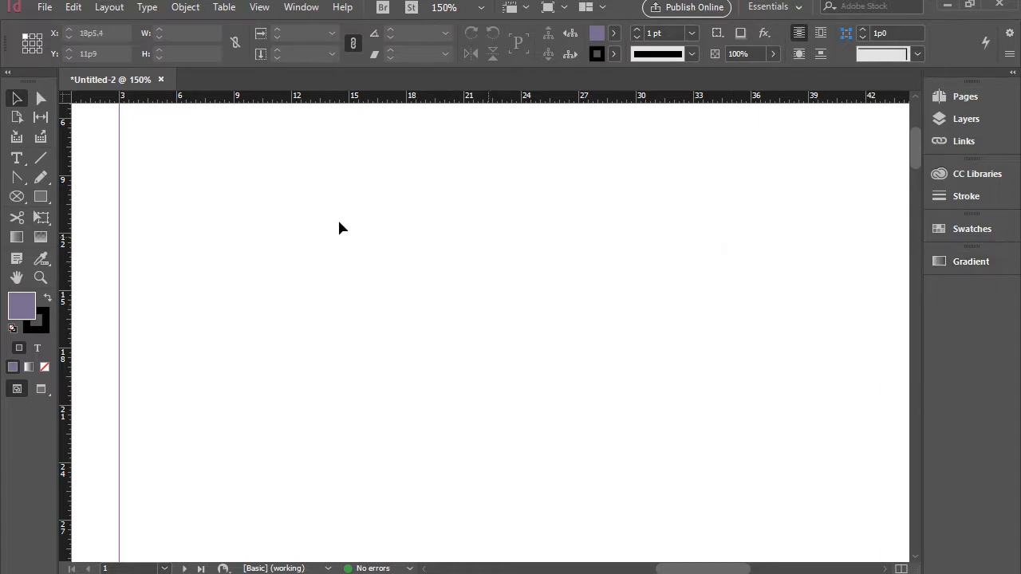
{"action": "left_click", "coordinate": [41, 196]}
{"action": "left_click_drag", "start_coordinate": [349, 206], "coordinate": [587, 382]}
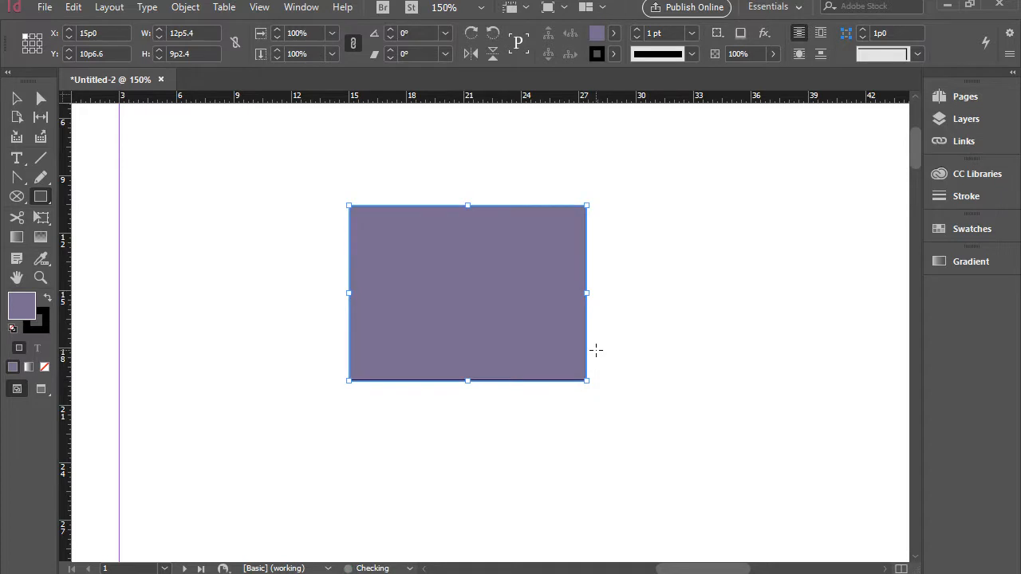
- Fill the rectangle with the default white-to-black linear gradient and bring up the swatch list
{"action": "left_click", "coordinate": [954, 263]}
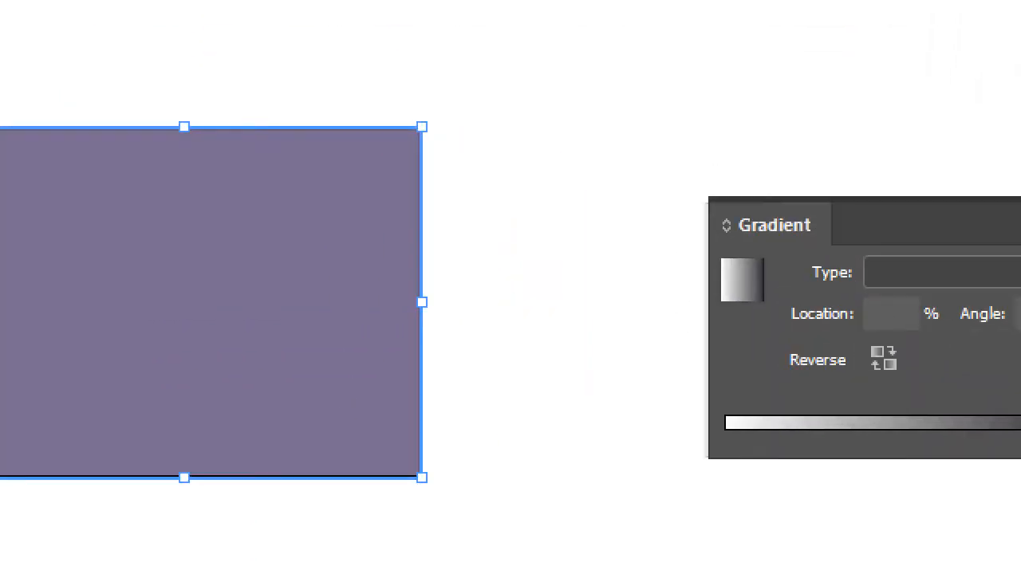
{"action": "left_click", "coordinate": [751, 283]}
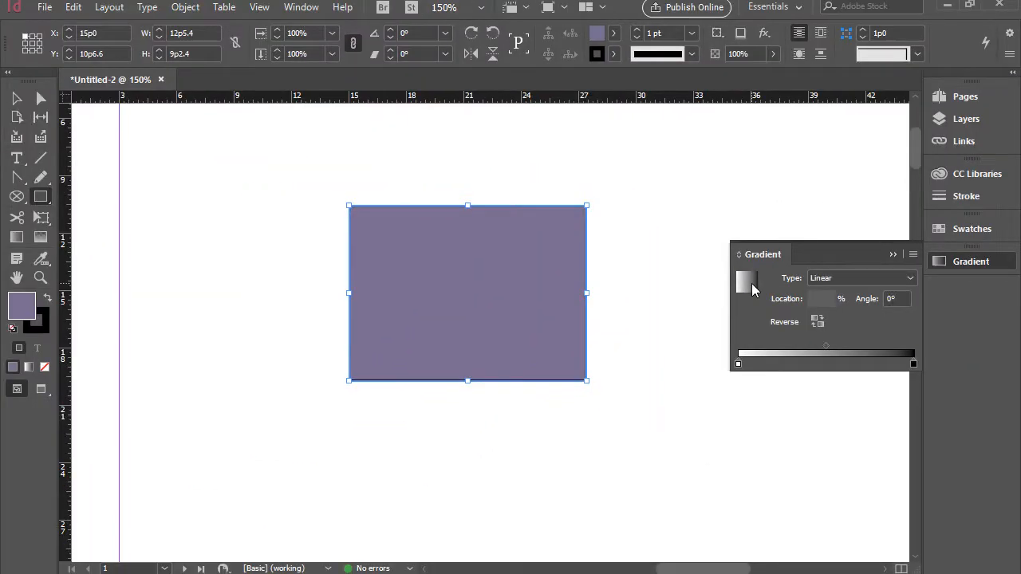
{"action": "left_click", "coordinate": [977, 265]}
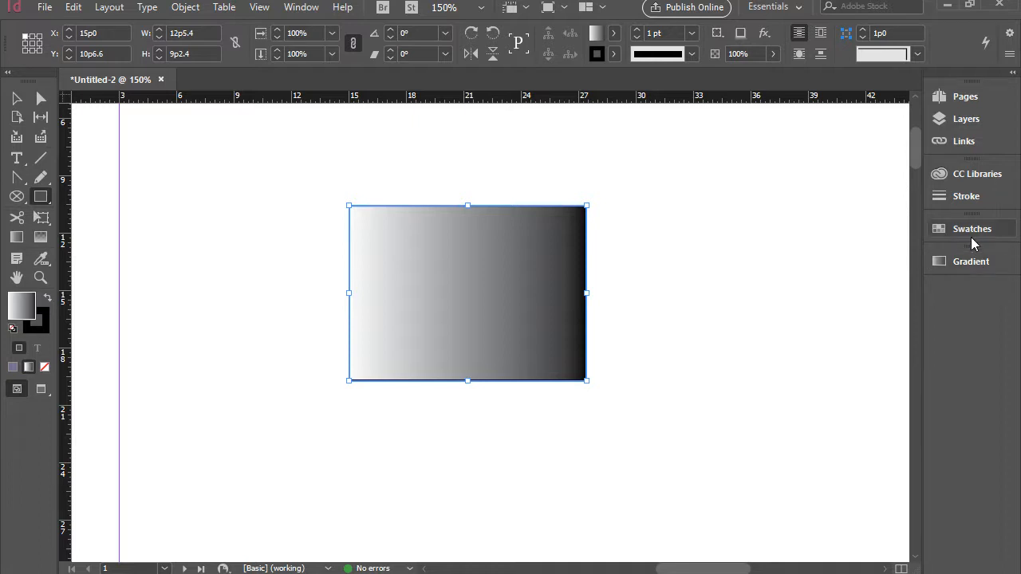
{"action": "left_click", "coordinate": [970, 232]}
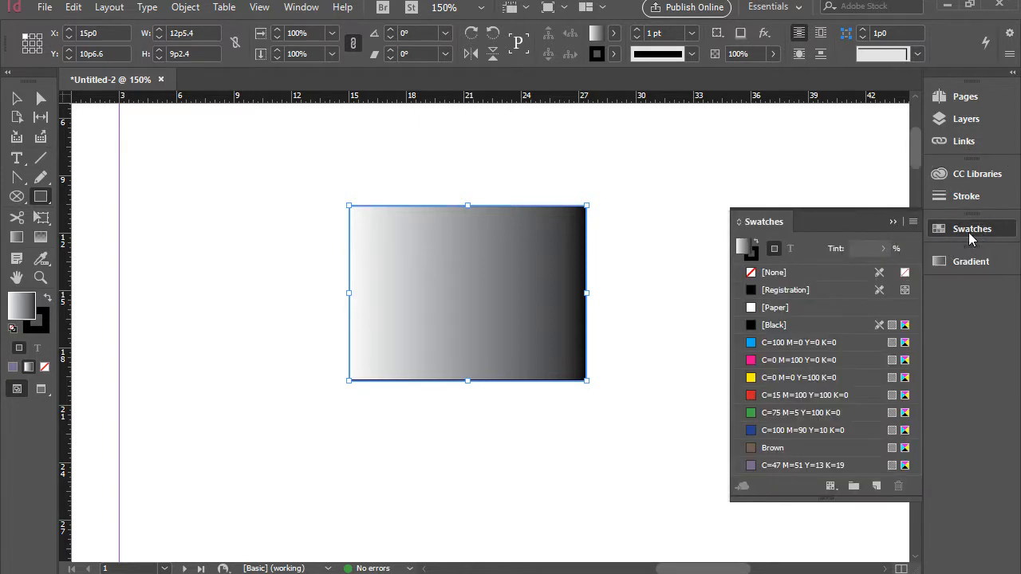
- Start a new linear gradient swatch, mix its first stop as CMYK red with 7% cyan and 100% magenta, and select the black end stop
{"action": "left_click", "coordinate": [913, 222]}
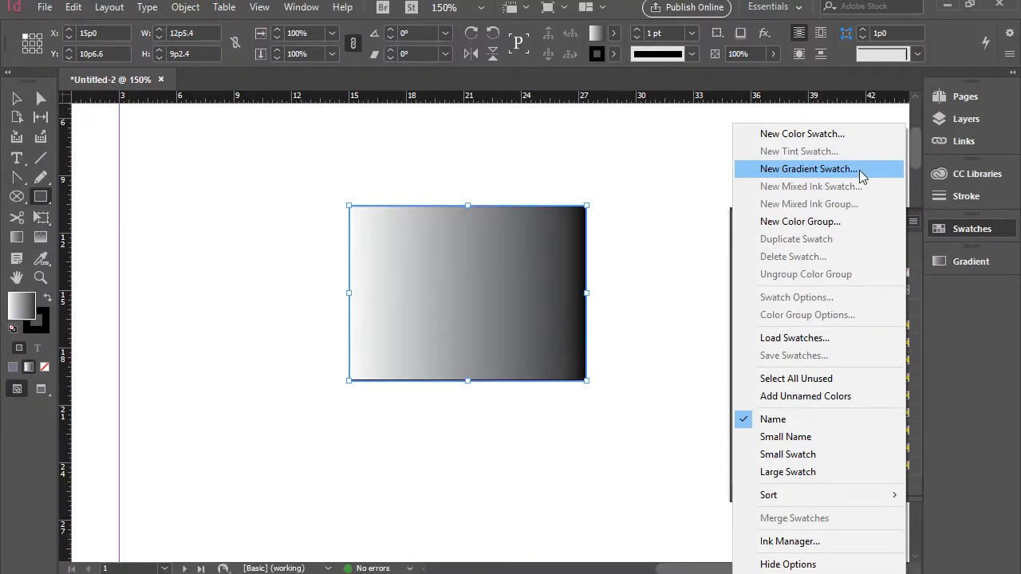
{"action": "left_click", "coordinate": [860, 170]}
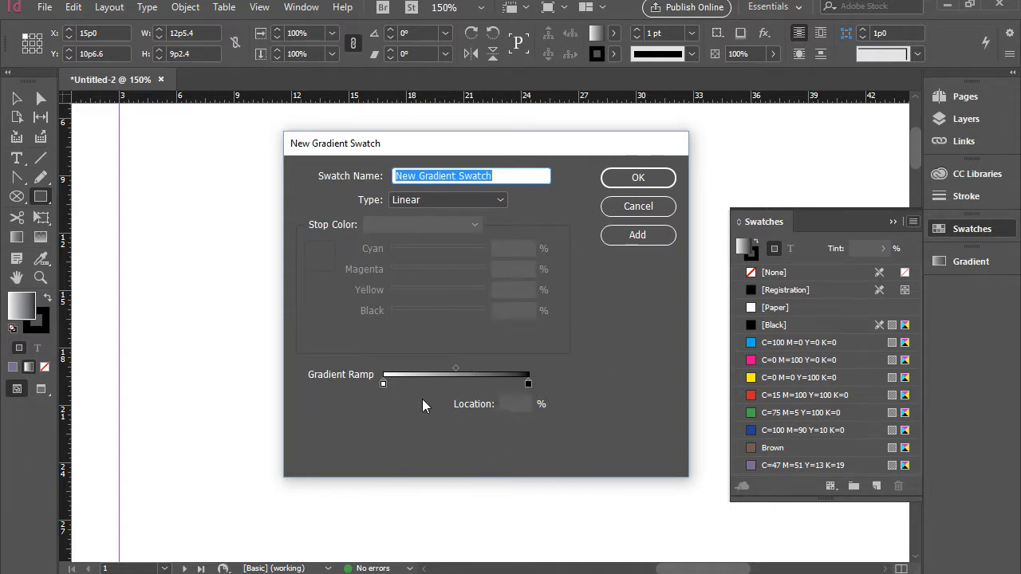
{"action": "left_click", "coordinate": [384, 384]}
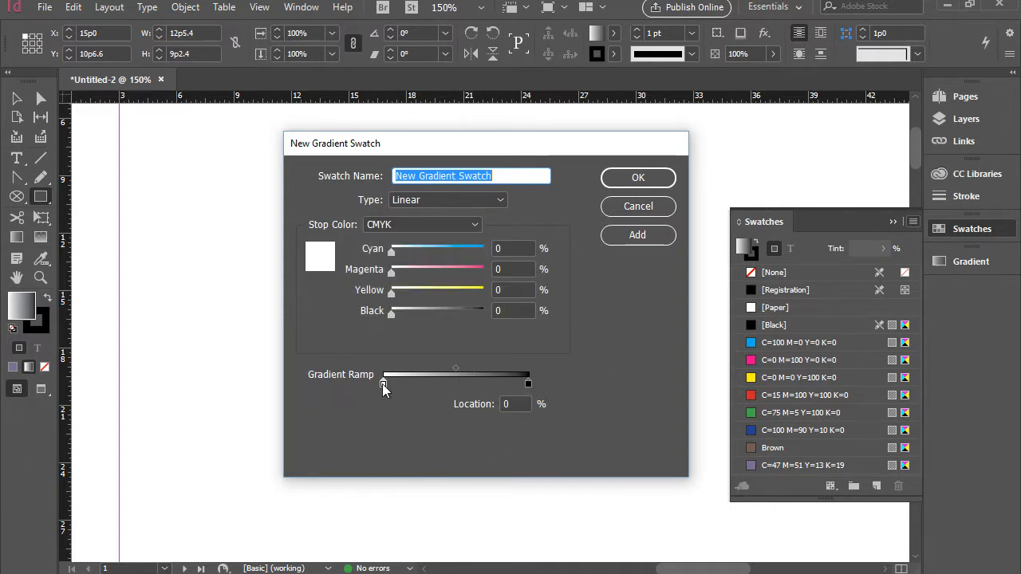
{"action": "left_click", "coordinate": [442, 252]}
{"action": "left_click", "coordinate": [461, 268]}
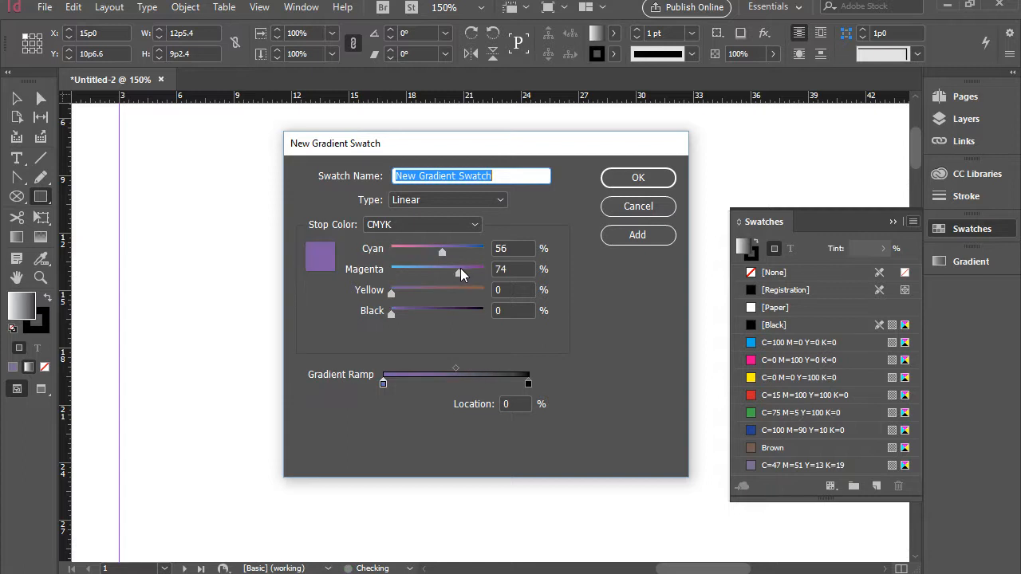
{"action": "left_click", "coordinate": [445, 292]}
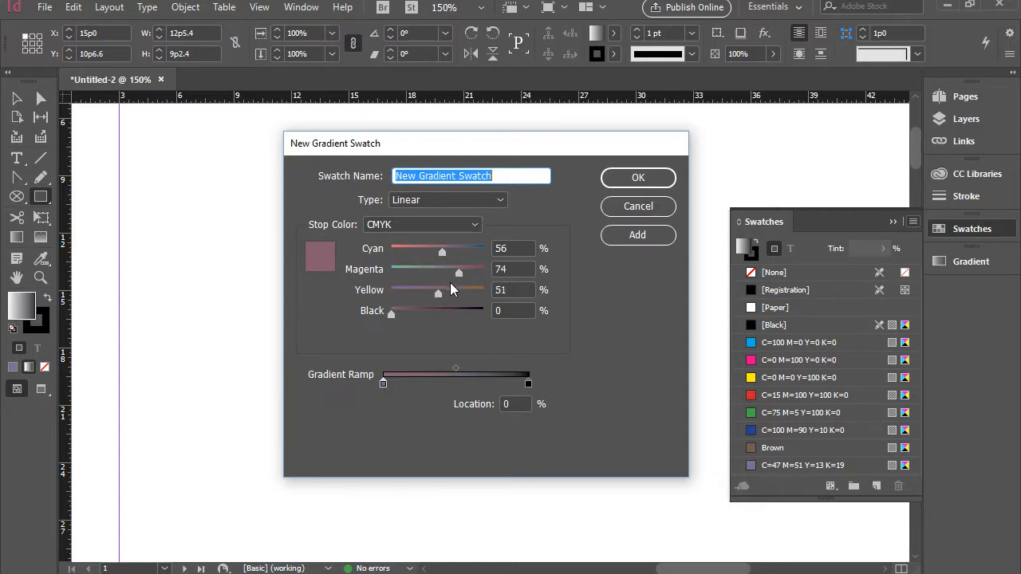
{"action": "left_click_drag", "start_coordinate": [459, 273], "coordinate": [398, 249]}
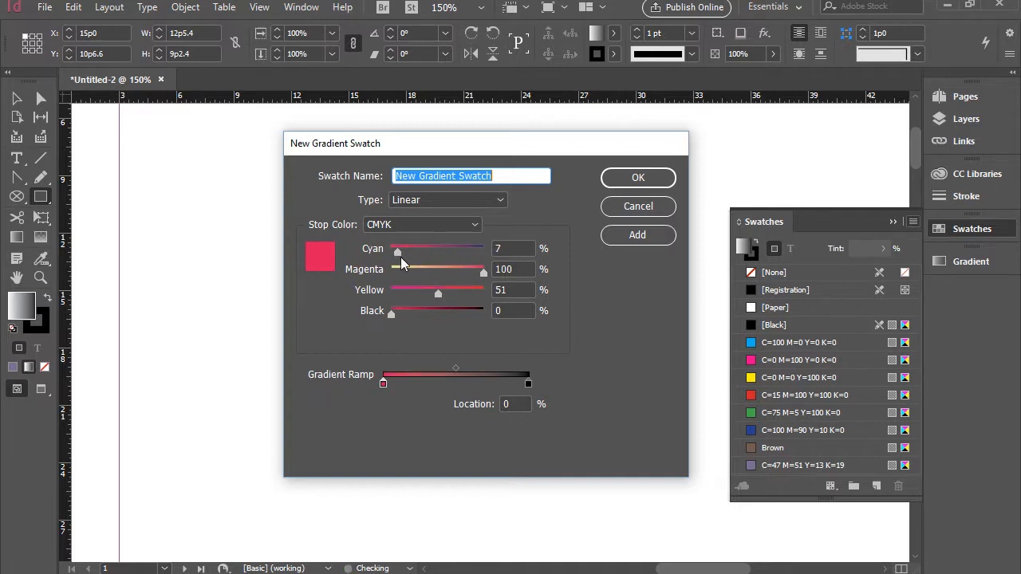
{"action": "left_click_drag", "start_coordinate": [438, 292], "coordinate": [431, 294]}
{"action": "left_click", "coordinate": [527, 382]}
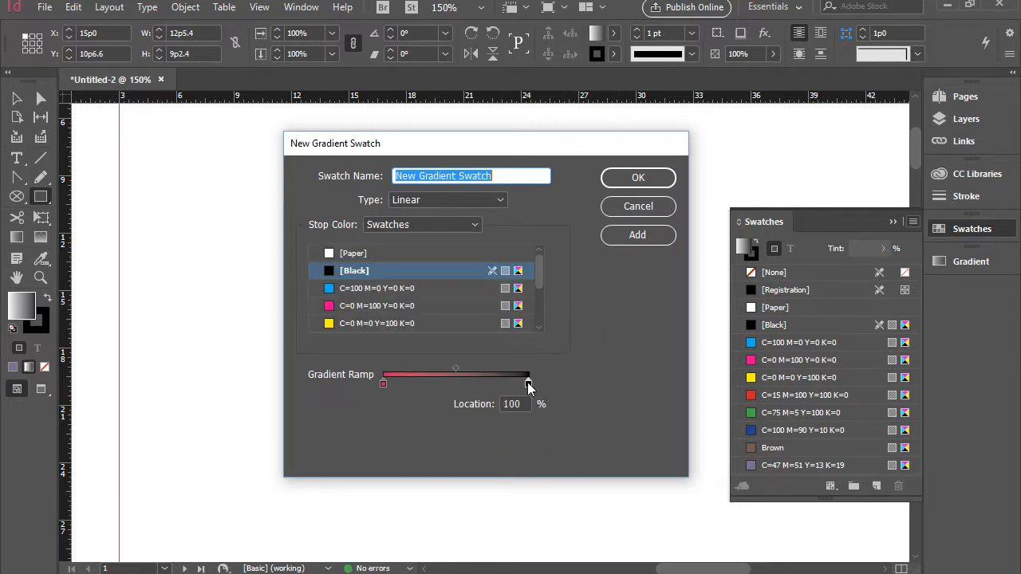
- Switch the end stop to CMYK and try a mix of 0% cyan, 25% magenta and 57% yellow
{"action": "left_click", "coordinate": [425, 223]}
{"action": "left_click", "coordinate": [393, 258]}
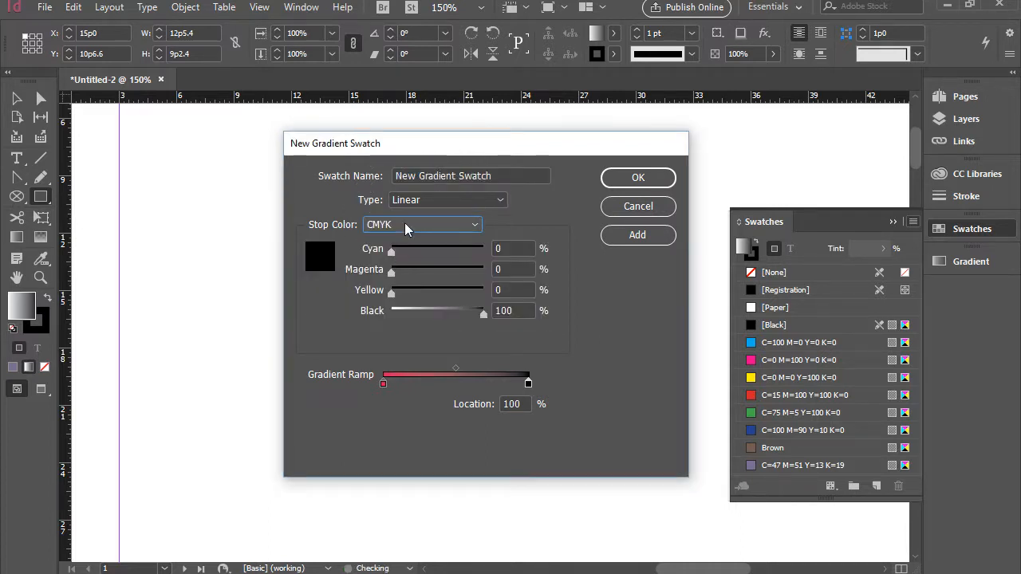
{"action": "left_click_drag", "start_coordinate": [392, 252], "coordinate": [465, 258]}
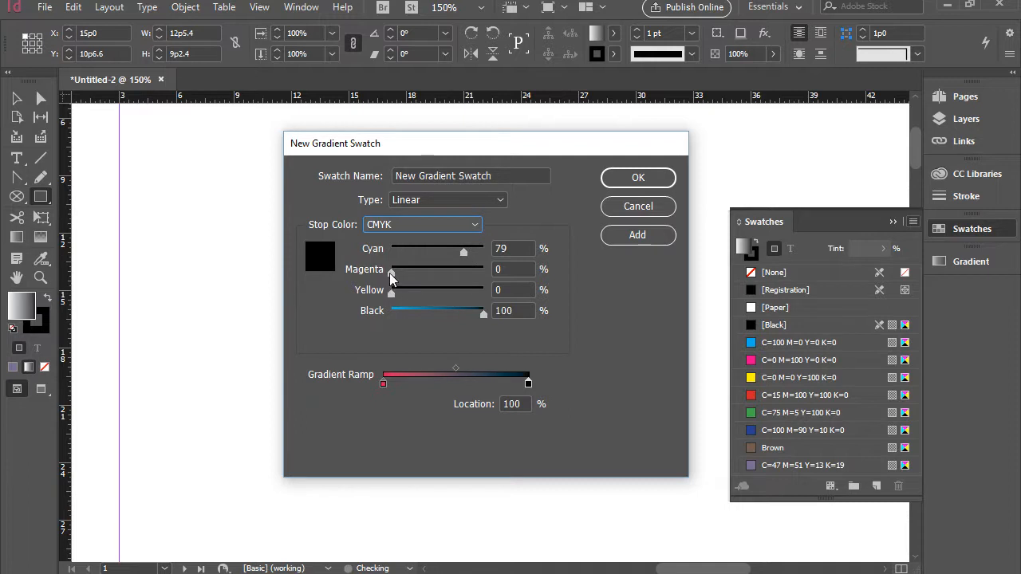
{"action": "left_click_drag", "start_coordinate": [390, 273], "coordinate": [416, 271]}
{"action": "left_click_drag", "start_coordinate": [470, 251], "coordinate": [390, 251]}
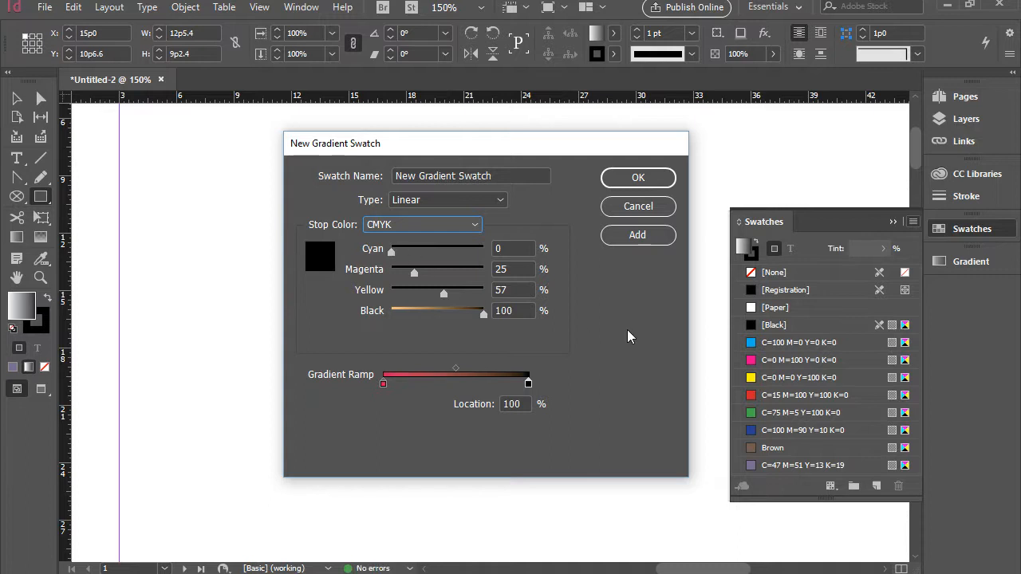
- Base the gradient's end stop on the existing swatches and assign it the cyan swatch C=100 M=0 Y=0 K=0
{"action": "left_click", "coordinate": [464, 223]}
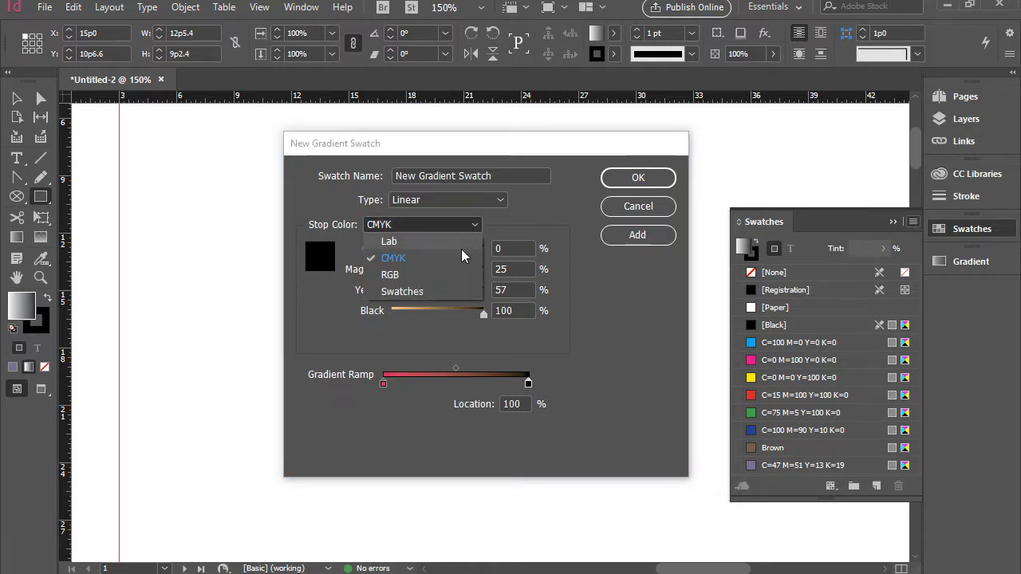
{"action": "left_click", "coordinate": [452, 285]}
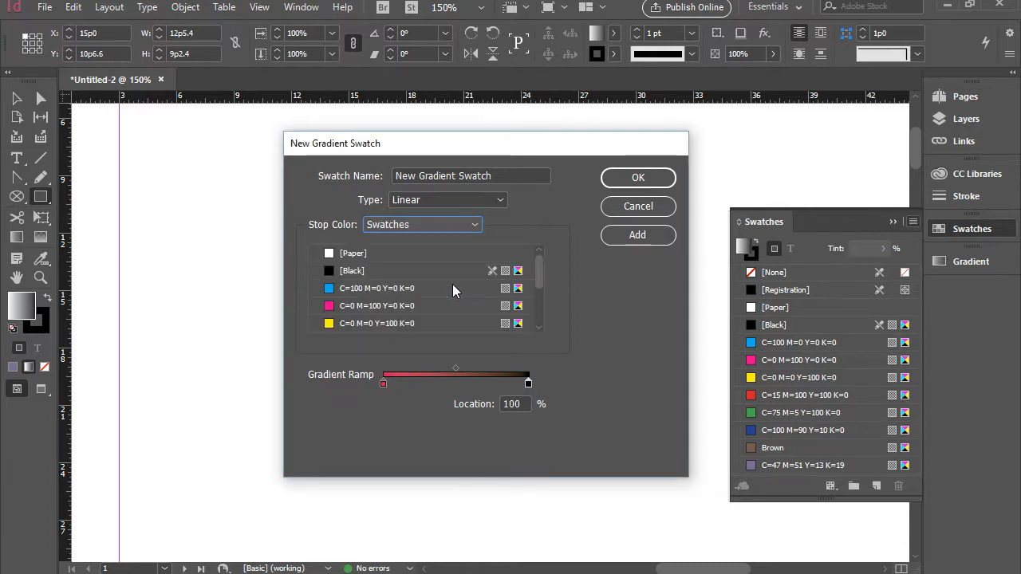
{"action": "left_click", "coordinate": [366, 288]}
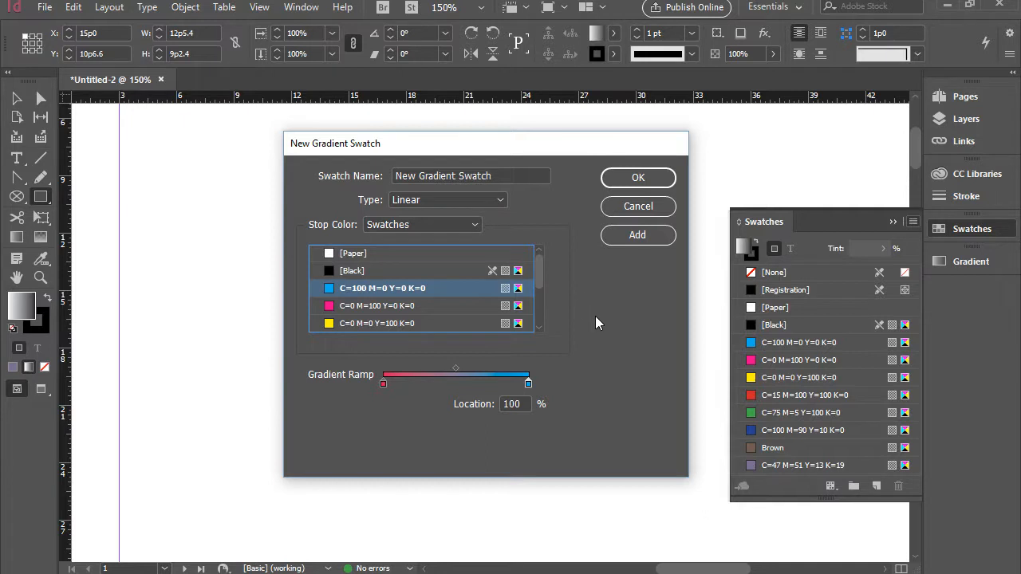
- Add the gradient to the document as a swatch named "red to cyan" and switch to the Selection tool
{"action": "left_click_drag", "start_coordinate": [501, 184], "coordinate": [343, 170]}
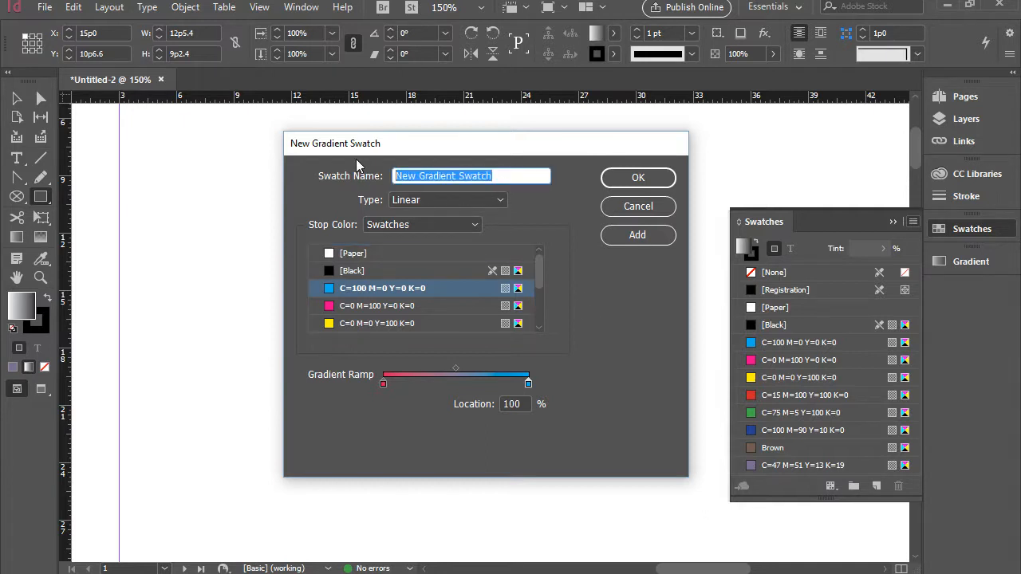
{"action": "type", "text": "red to cyan"}
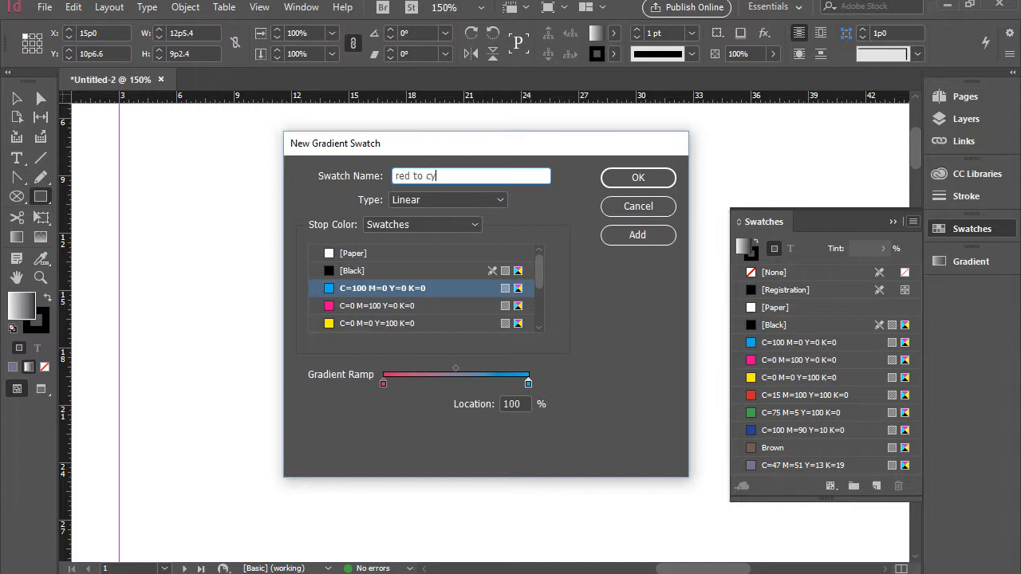
{"action": "left_click", "coordinate": [637, 236]}
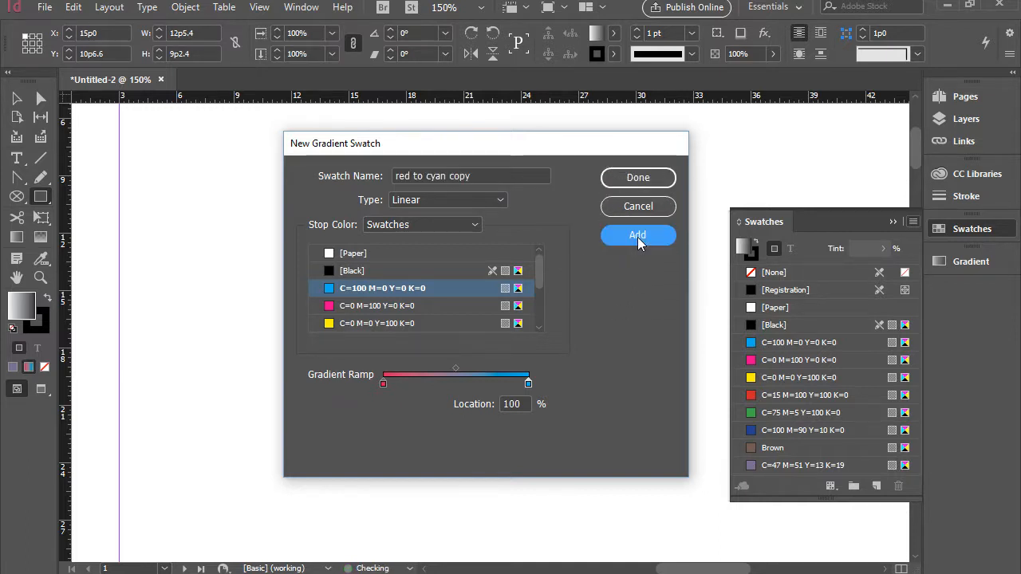
{"action": "left_click", "coordinate": [635, 181]}
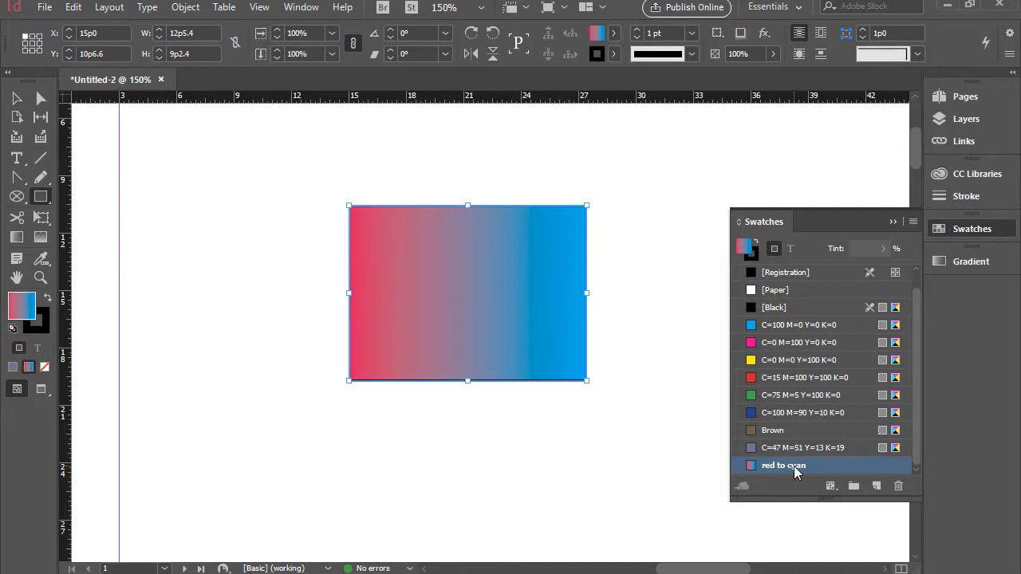
{"action": "key", "text": "ctrl"}
{"action": "key", "text": "v"}
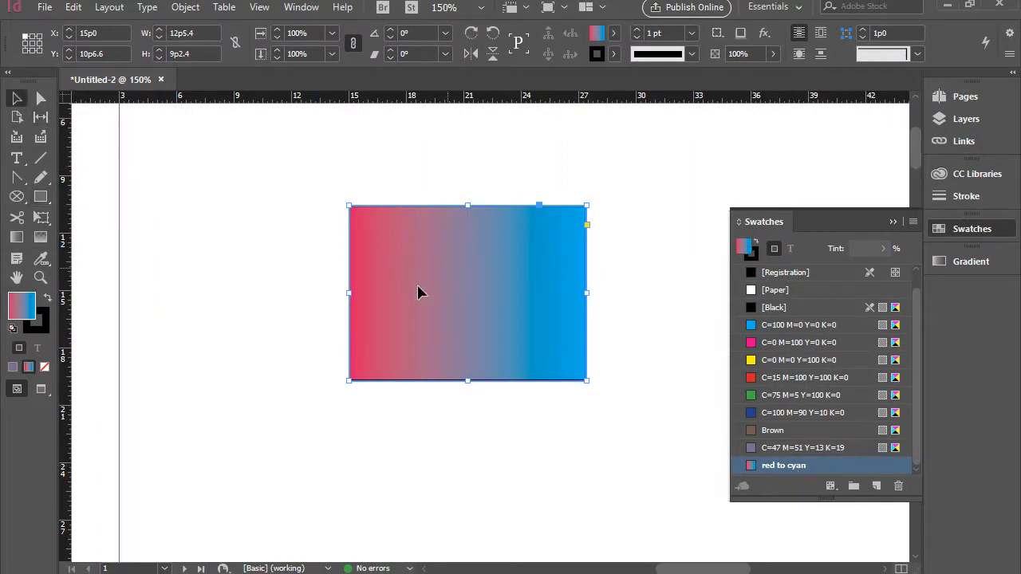